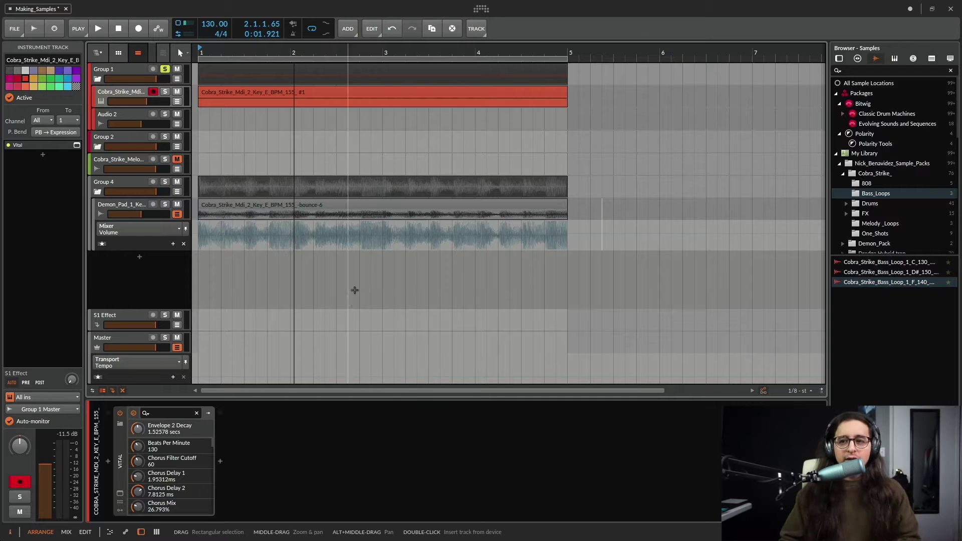
# - Open the Vital synth window of the Cobra_Strike instrument track and reposition it over the arrangement
pyautogui.hotkey('alt', 'p')
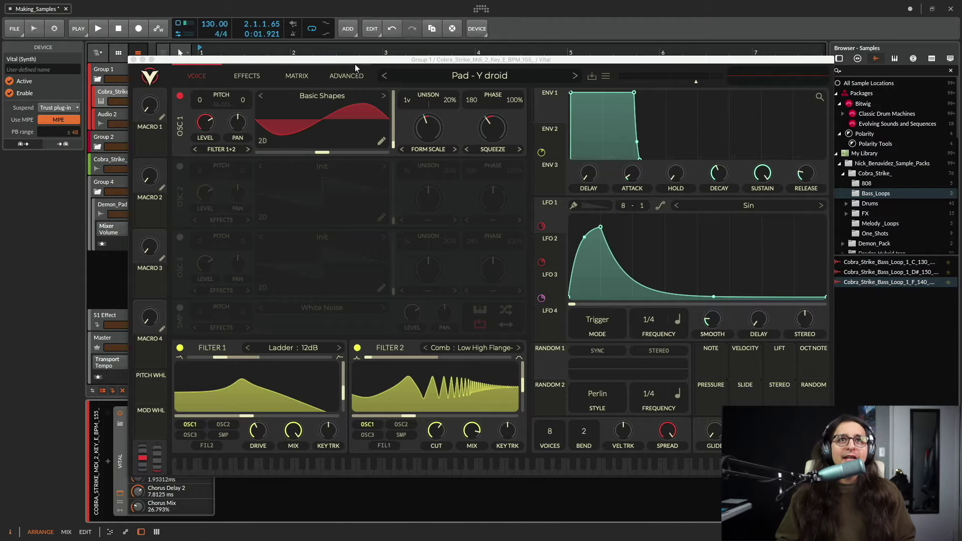
pyautogui.moveTo(365, 62); pyautogui.dragTo(350, 47)
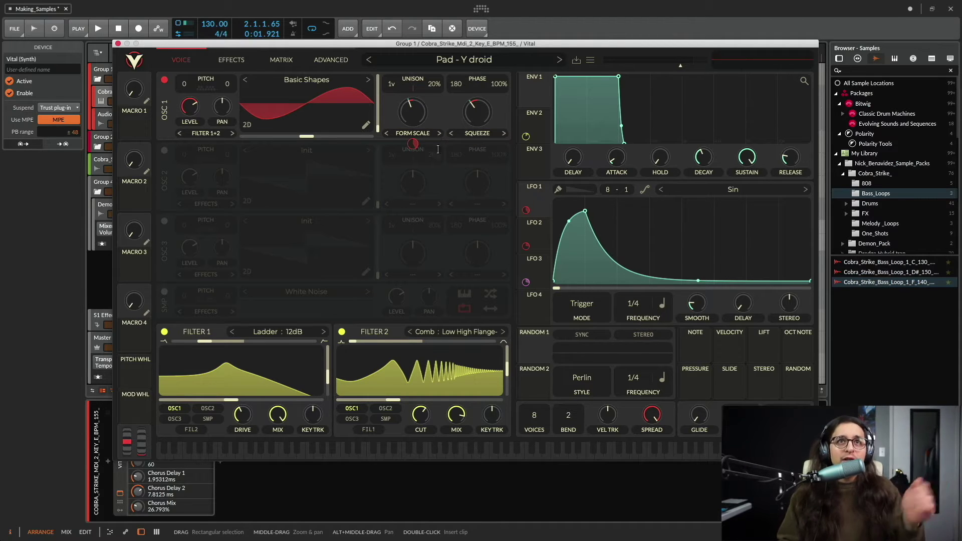
pyautogui.moveTo(432, 43); pyautogui.dragTo(495, 151)
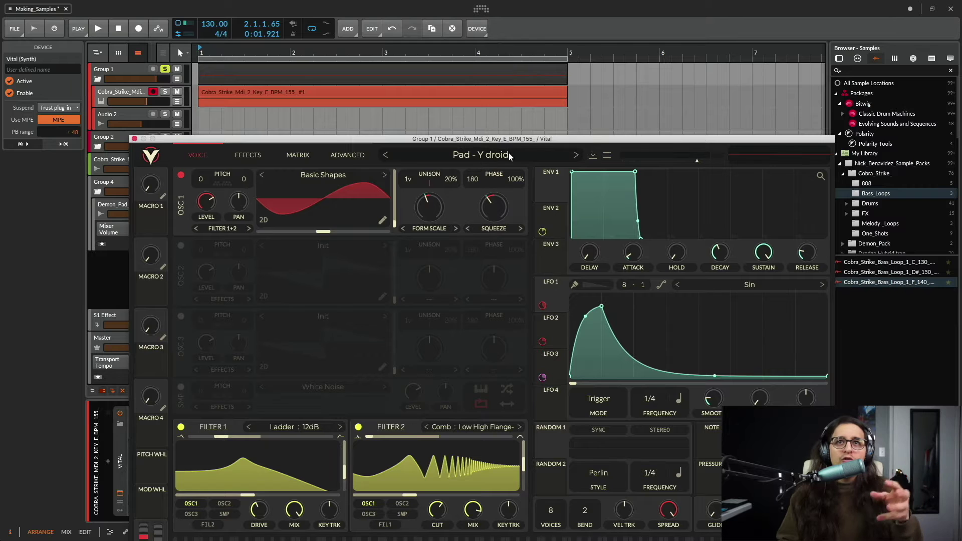
pyautogui.moveTo(502, 138); pyautogui.dragTo(506, 173)
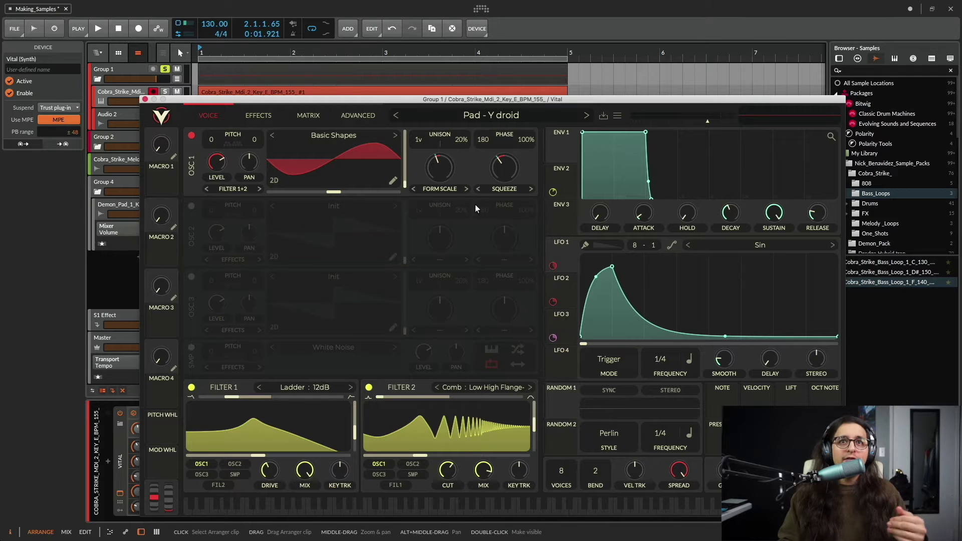
# - Review the spectral morph types of oscillator 1, keep Formant Scale, and check its Squeeze control and LFO 1 modulation
pyautogui.click(440, 188)
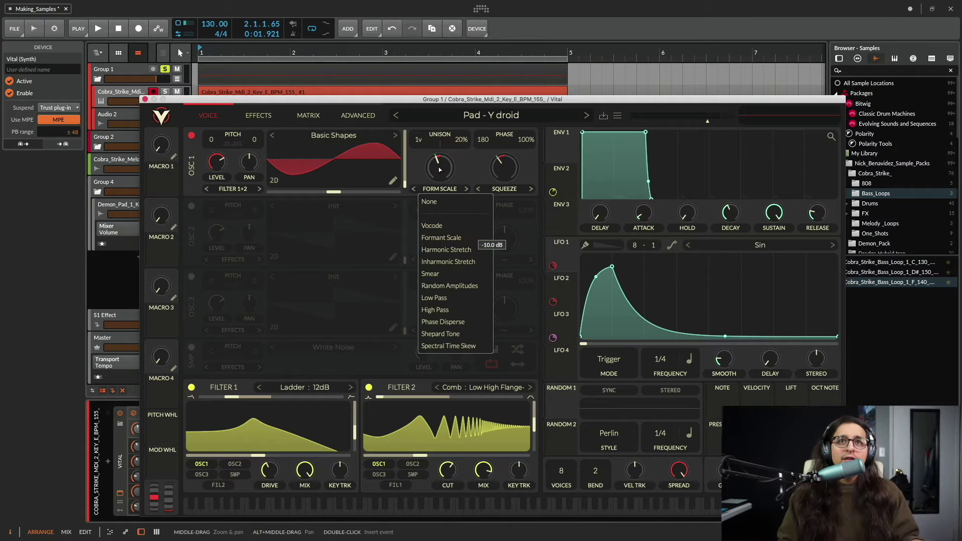
pyautogui.click(459, 238)
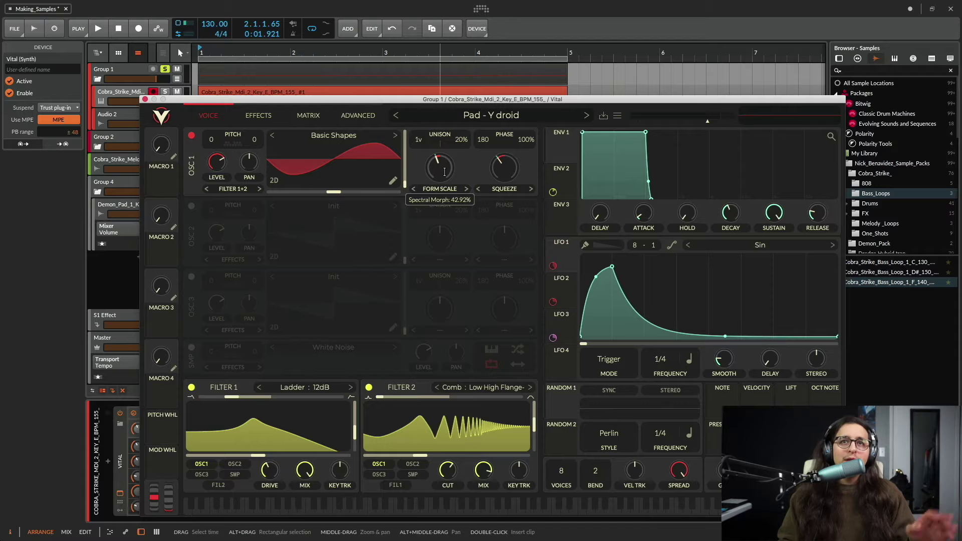
pyautogui.moveTo(506, 171)
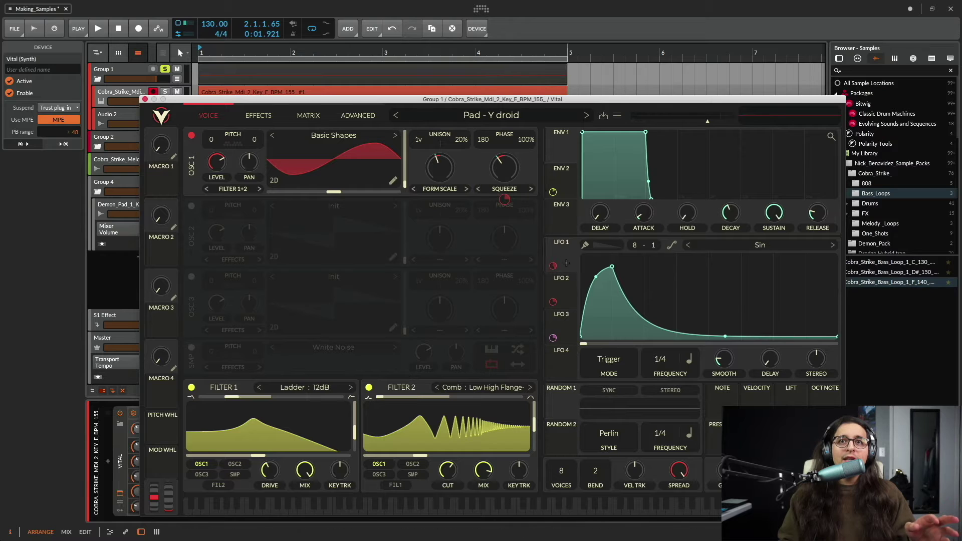
pyautogui.moveTo(555, 269)
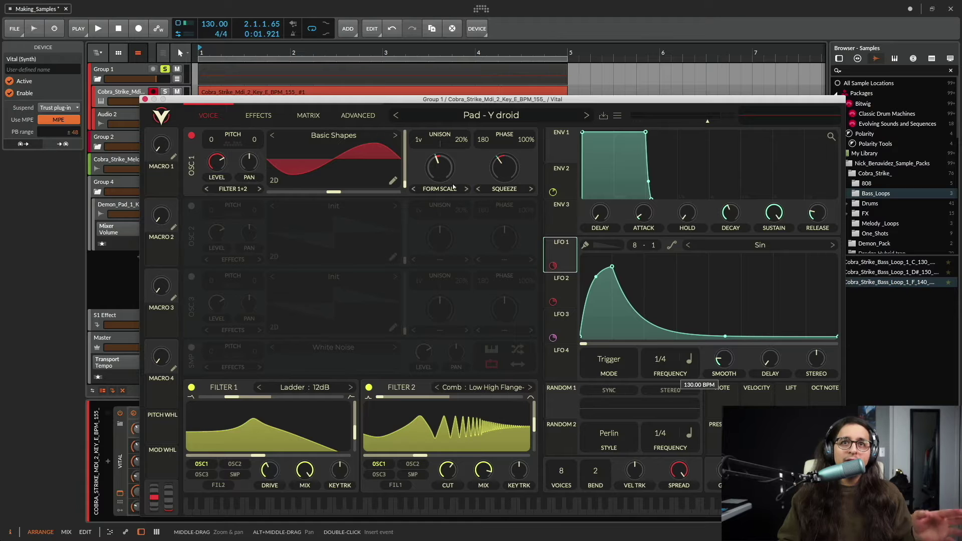
# - Examine LFO 2's shape and modulation, along with filter 1's blend and cutoff controls
pyautogui.click(567, 290)
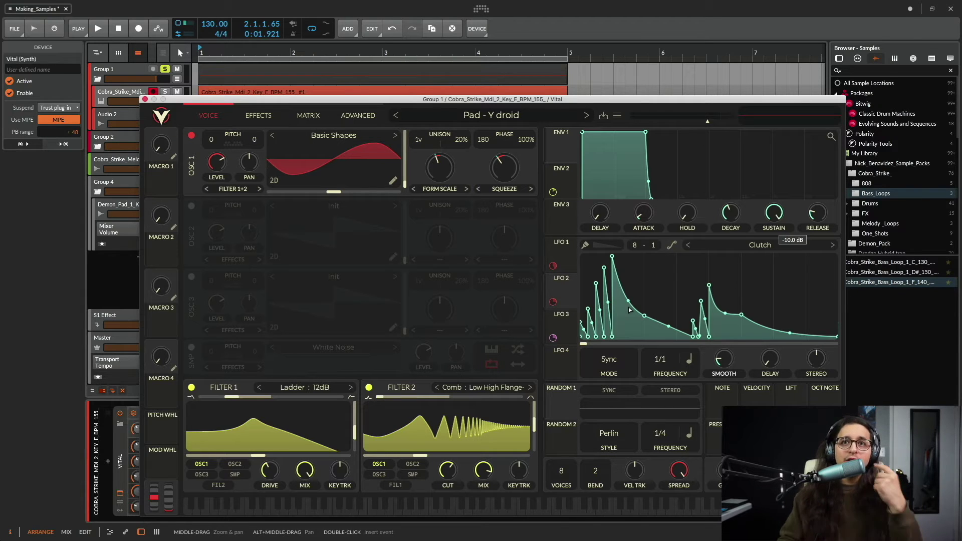
pyautogui.moveTo(556, 303)
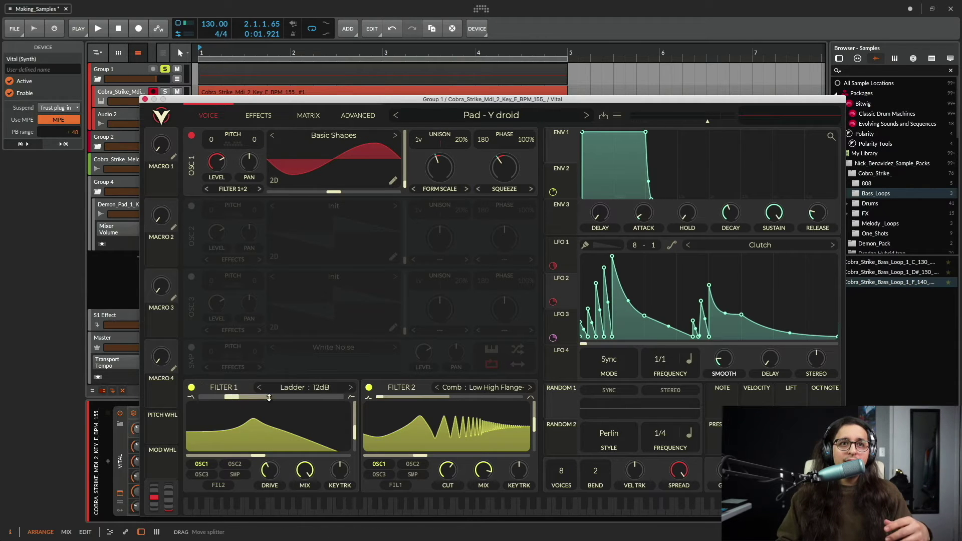
pyautogui.moveTo(235, 397)
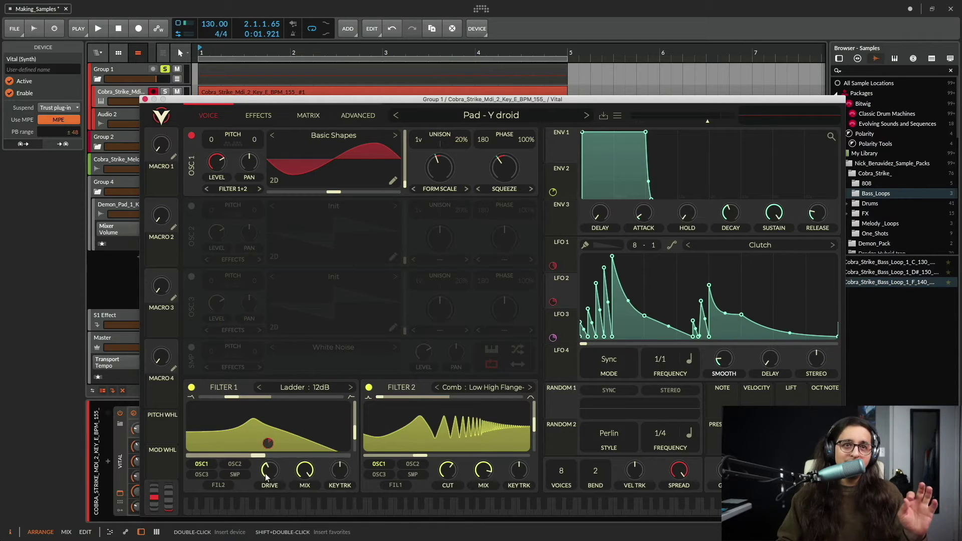
pyautogui.moveTo(256, 456)
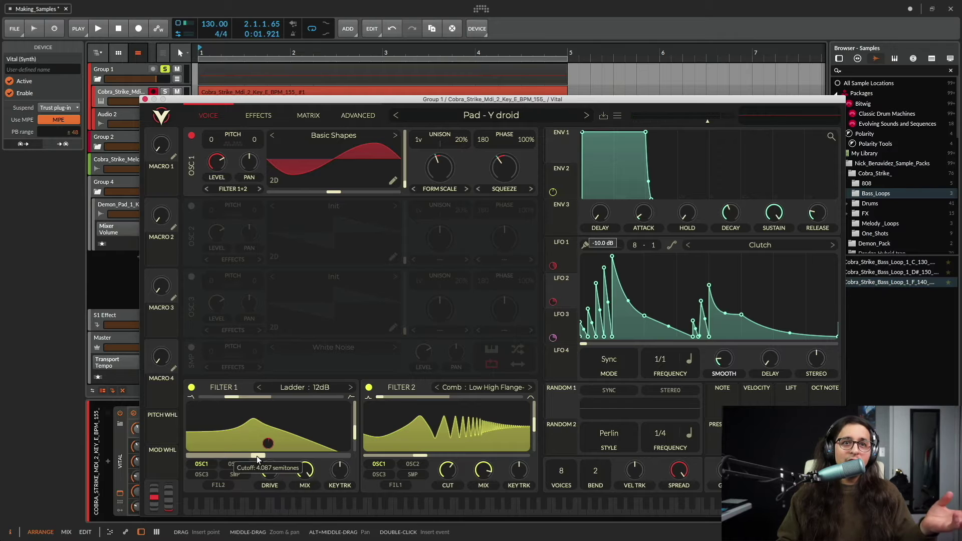
# - Show envelope 2, try bending its decay curve outward, and restore the original curve
pyautogui.click(564, 177)
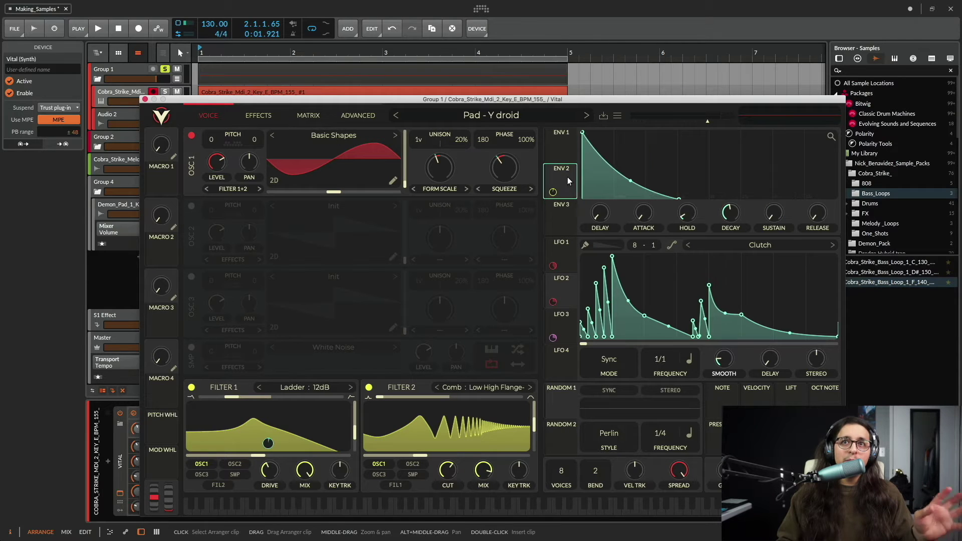
pyautogui.click(569, 143)
pyautogui.click(571, 186)
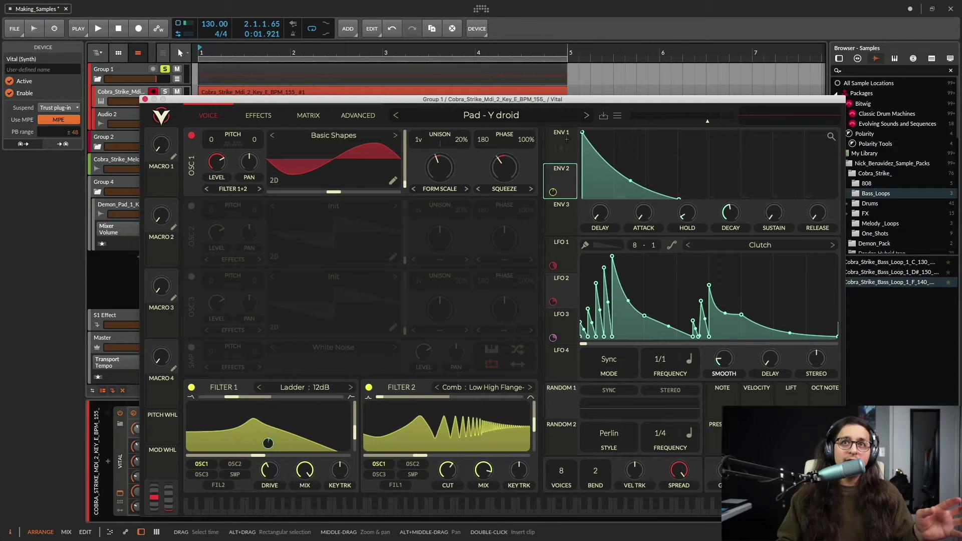
pyautogui.moveTo(630, 180); pyautogui.dragTo(651, 103)
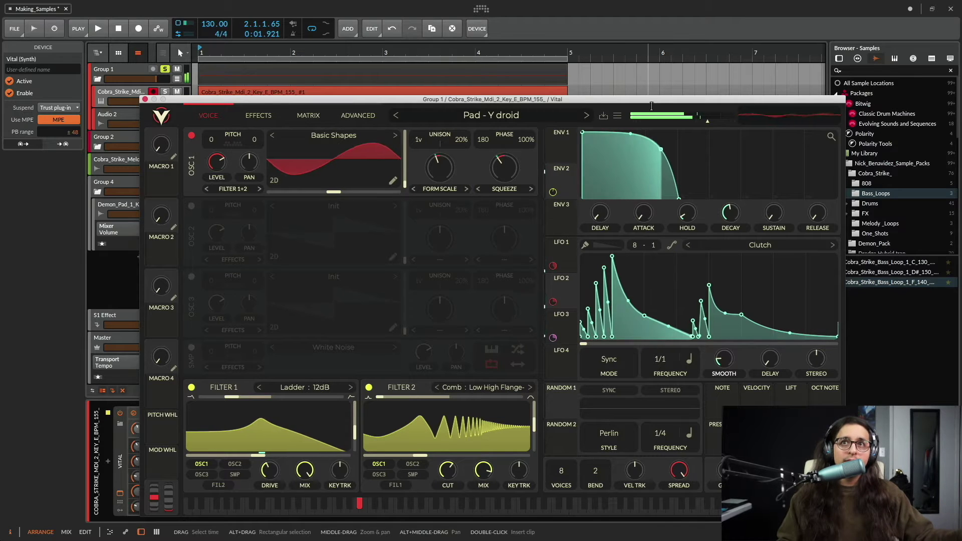
pyautogui.moveTo(651, 105); pyautogui.dragTo(618, 214)
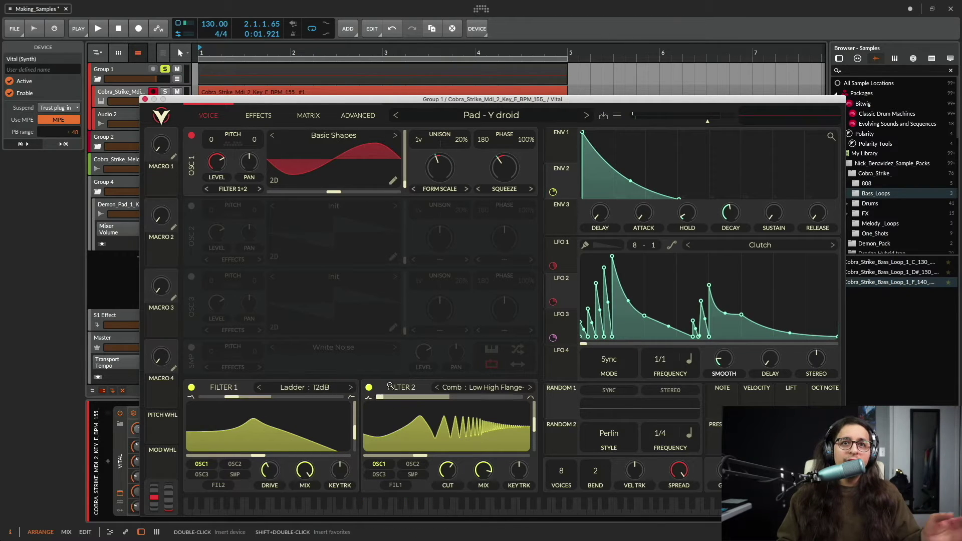
# - Browse the types for both filters, try Dirty B/P/N on filter 1, and return it to Ladder 12dB
pyautogui.click(489, 387)
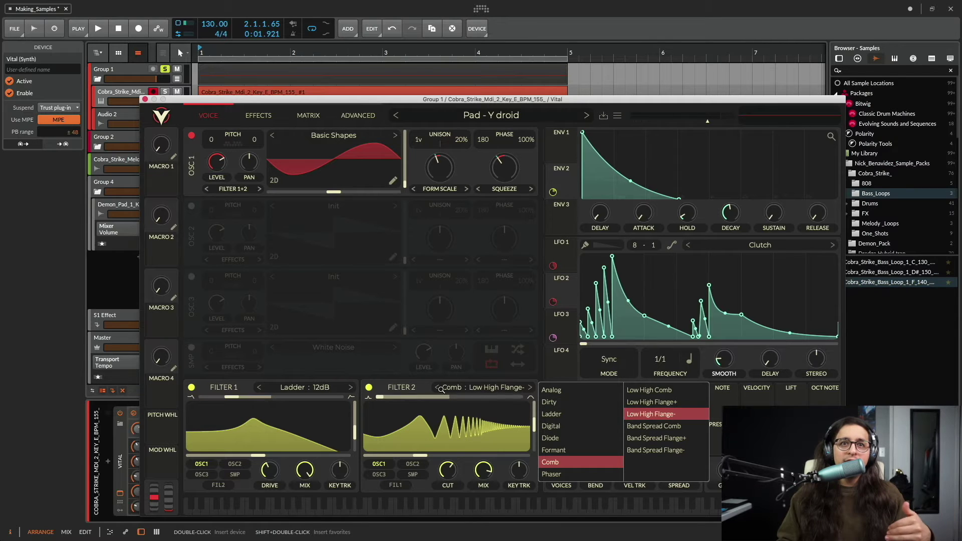
pyautogui.click(304, 387)
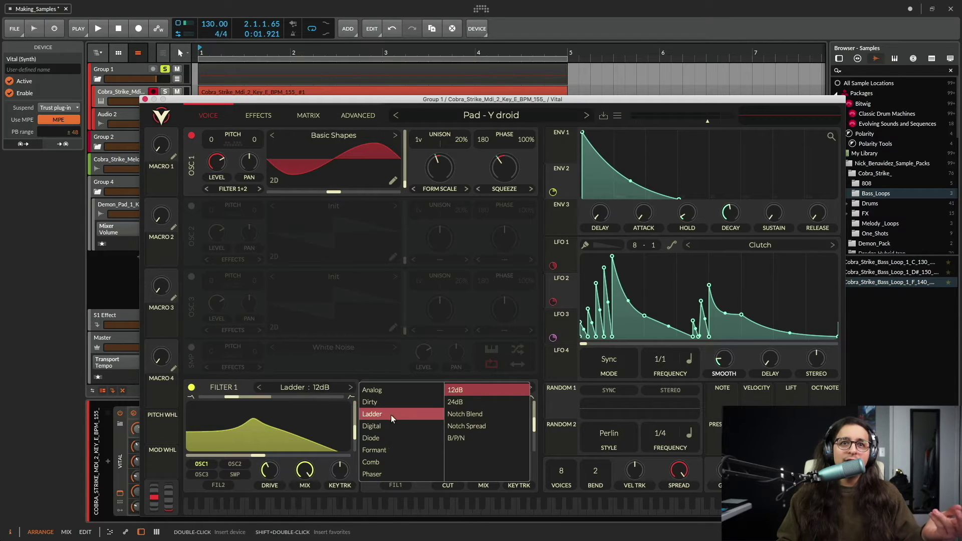
pyautogui.click(457, 438)
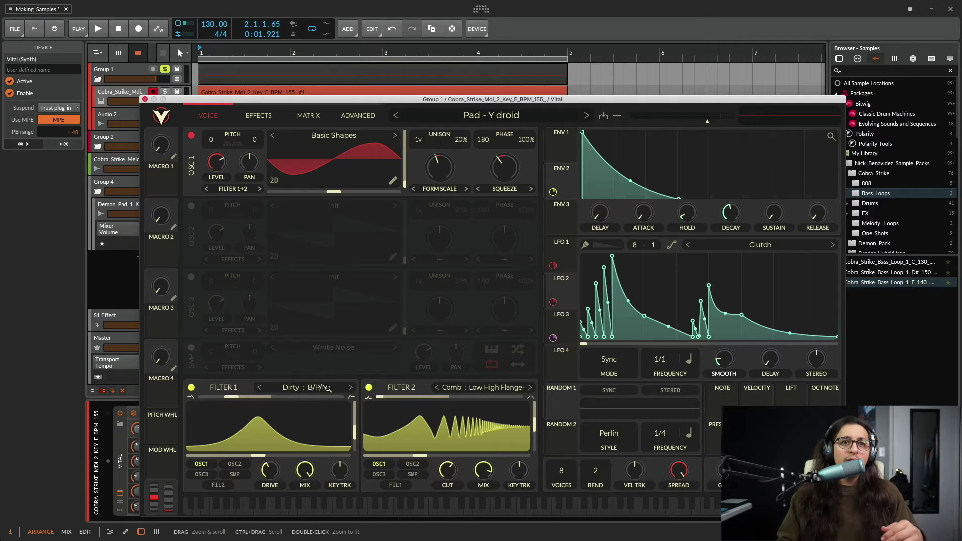
pyautogui.click(350, 387)
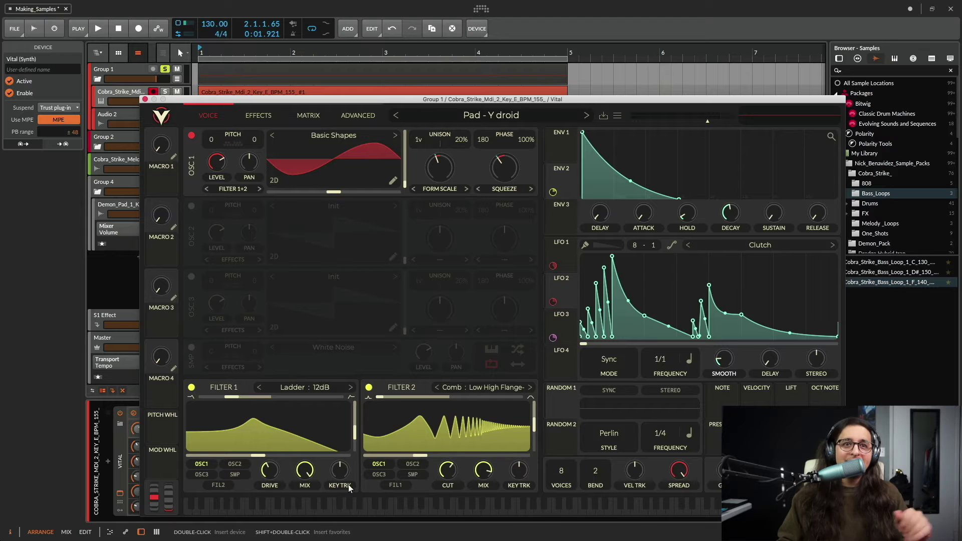
# - Show LFO 3's shape and the synth's effects chain
pyautogui.click(561, 323)
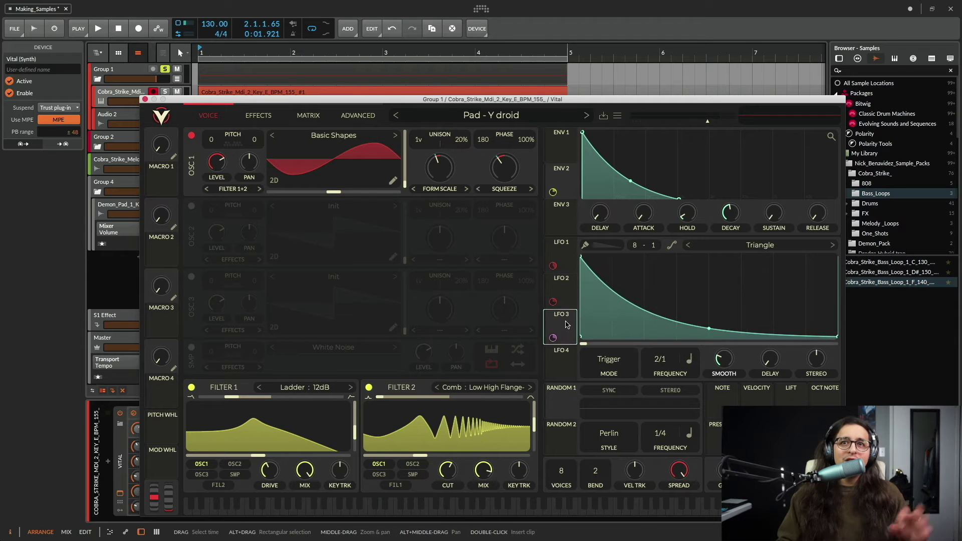
pyautogui.click(257, 115)
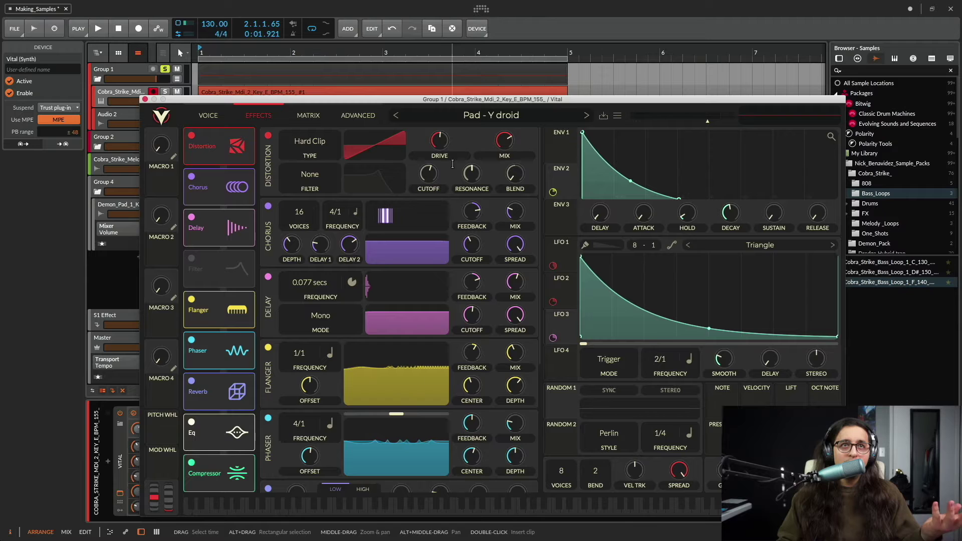
# - Turn off the distortion, chorus, delay, flanger, phaser, reverb, EQ and compressor effects in Vital
pyautogui.click(192, 136)
pyautogui.click(192, 177)
pyautogui.click(191, 217)
pyautogui.click(191, 300)
pyautogui.click(191, 340)
pyautogui.click(191, 381)
pyautogui.click(191, 422)
pyautogui.click(191, 462)
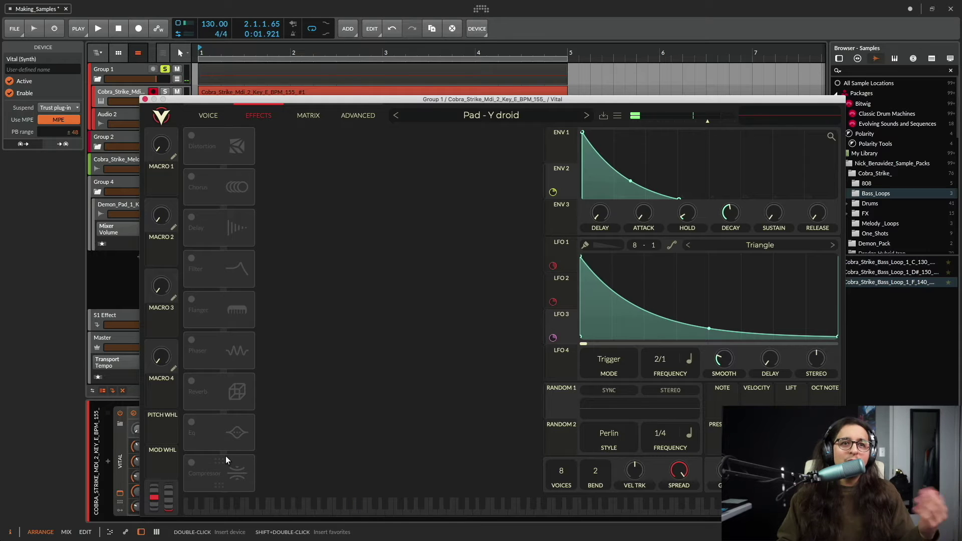
# - Turn all eight bypassed Vital effects back on, from the compressor up to the distortion, leaving the filter effect off
pyautogui.click(191, 462)
pyautogui.click(191, 422)
pyautogui.click(192, 381)
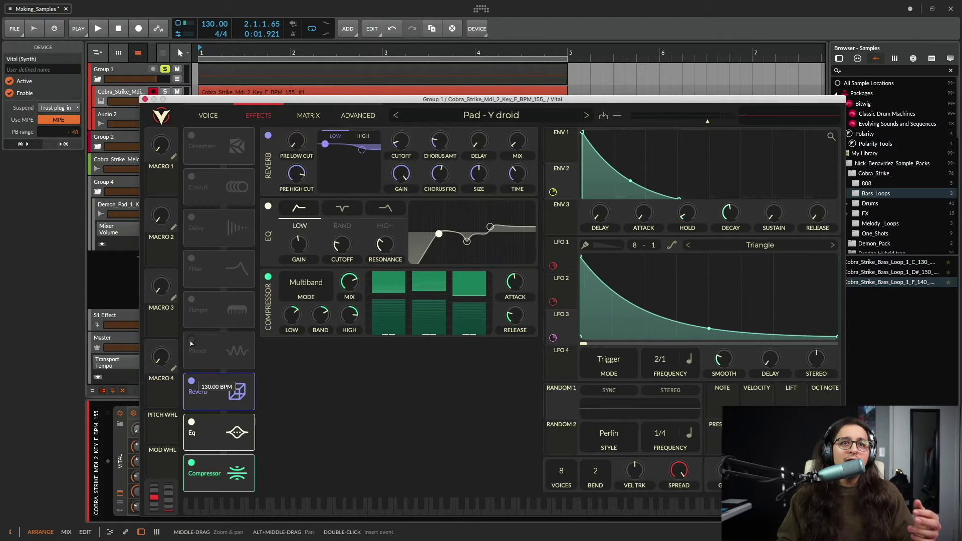
pyautogui.click(191, 339)
pyautogui.click(191, 299)
pyautogui.click(192, 217)
pyautogui.click(191, 176)
pyautogui.click(191, 136)
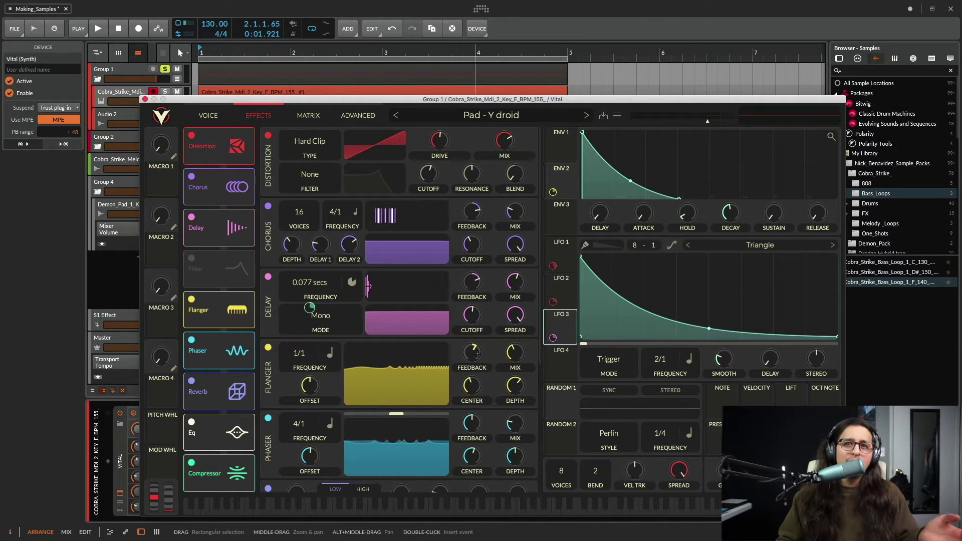
# - Examine Vital's flanger, phaser, reverb, EQ and compressor settings, and close the synth window
pyautogui.moveTo(517, 353)
pyautogui.moveTo(517, 353); pyautogui.dragTo(522, 418)
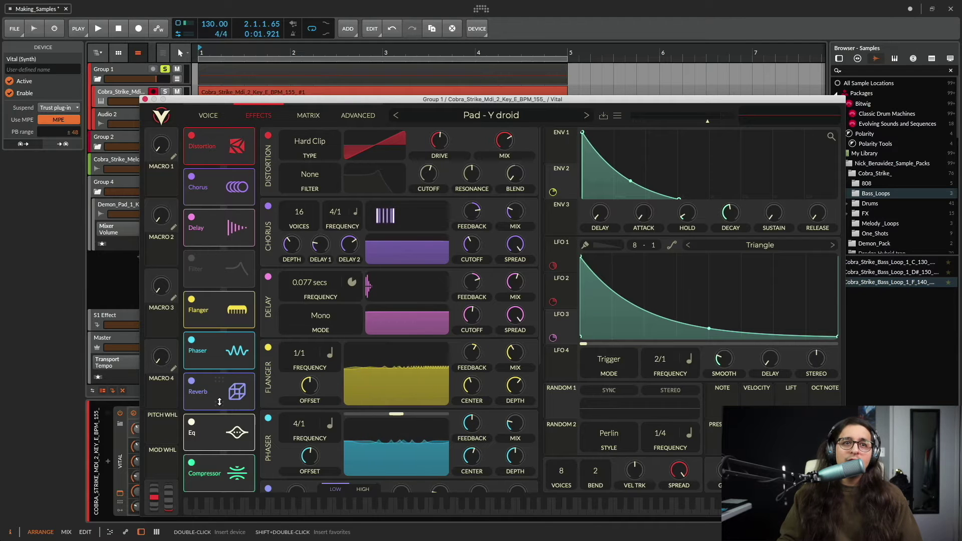
pyautogui.scroll(-5, 366, 409)
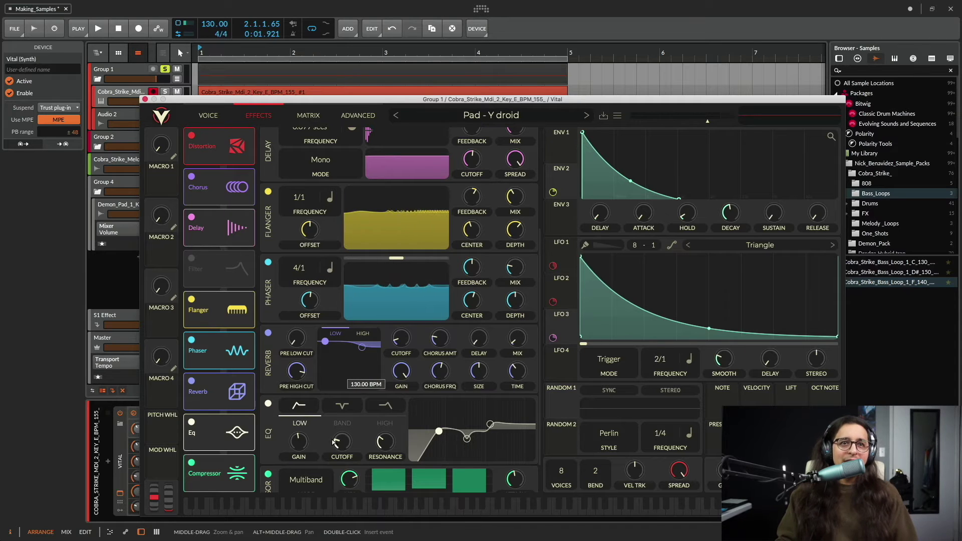
pyautogui.scroll(-2, 284, 423)
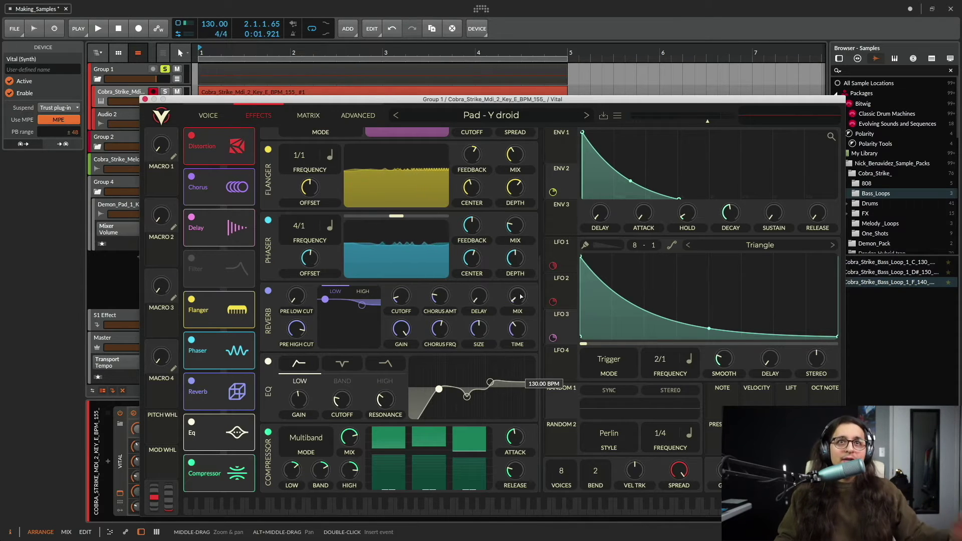
pyautogui.moveTo(146, 100); pyautogui.dragTo(180, 106)
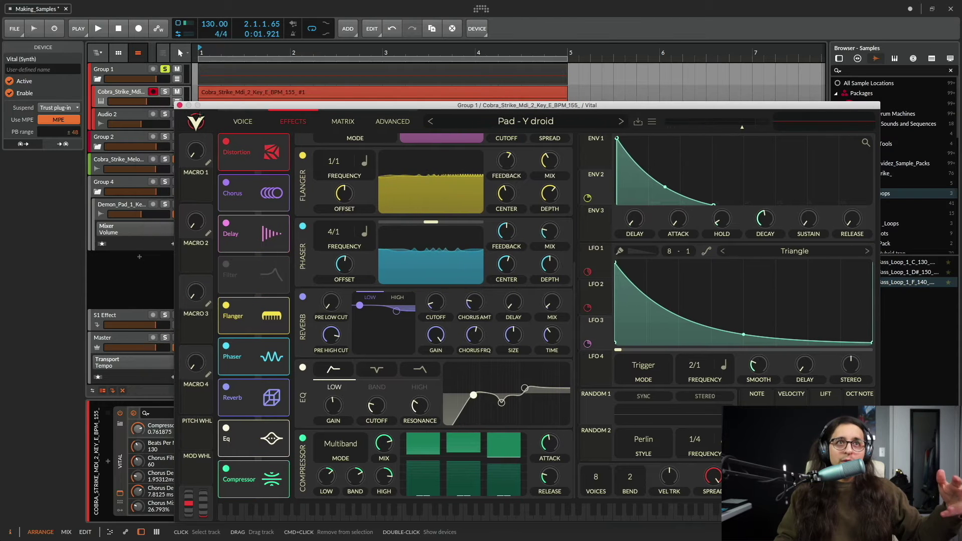
pyautogui.click(180, 105)
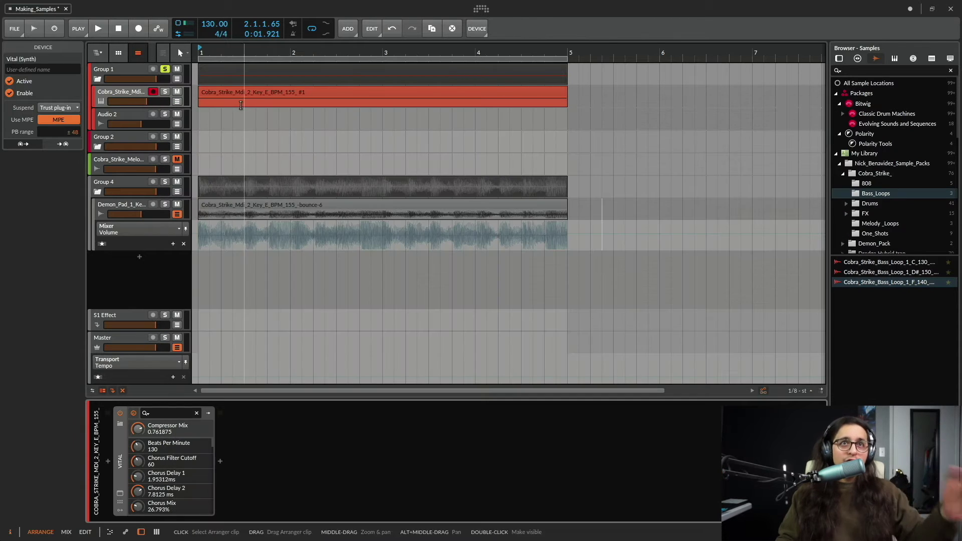
# - Examine the device chain on the Demon_Pad_1 audio track, from EQ+ through to Dragon Fire
pyautogui.click(134, 204)
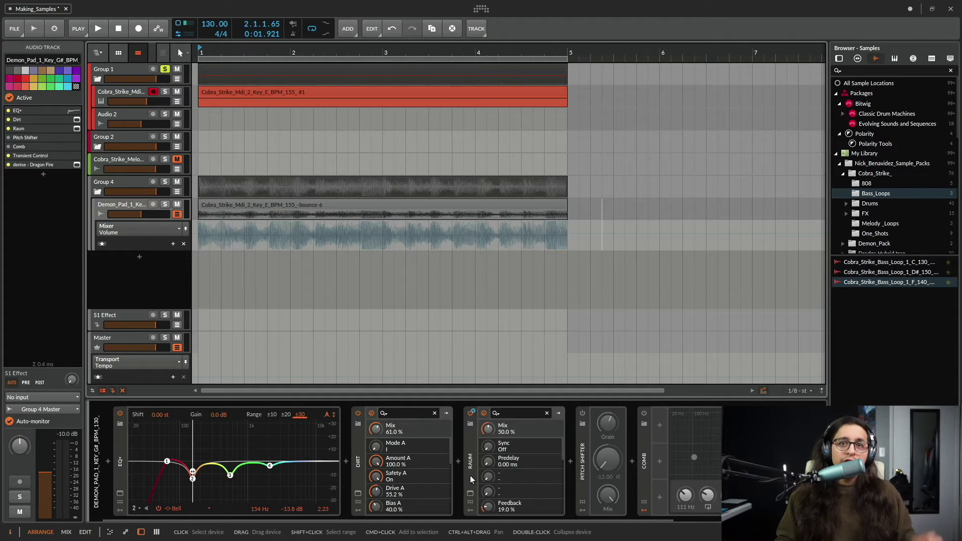
pyautogui.hscroll(3, 473, 478)
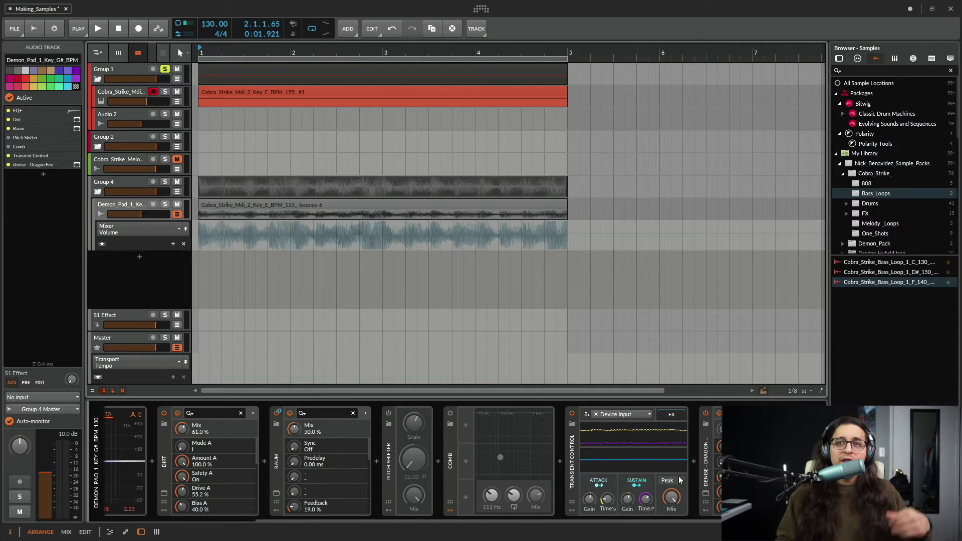
pyautogui.click(706, 495)
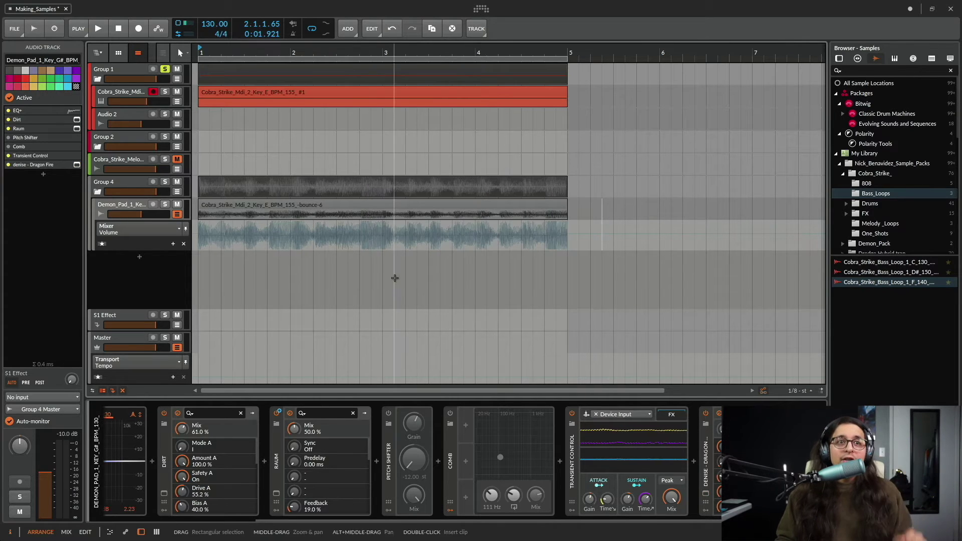
pyautogui.scroll(3, 417, 439)
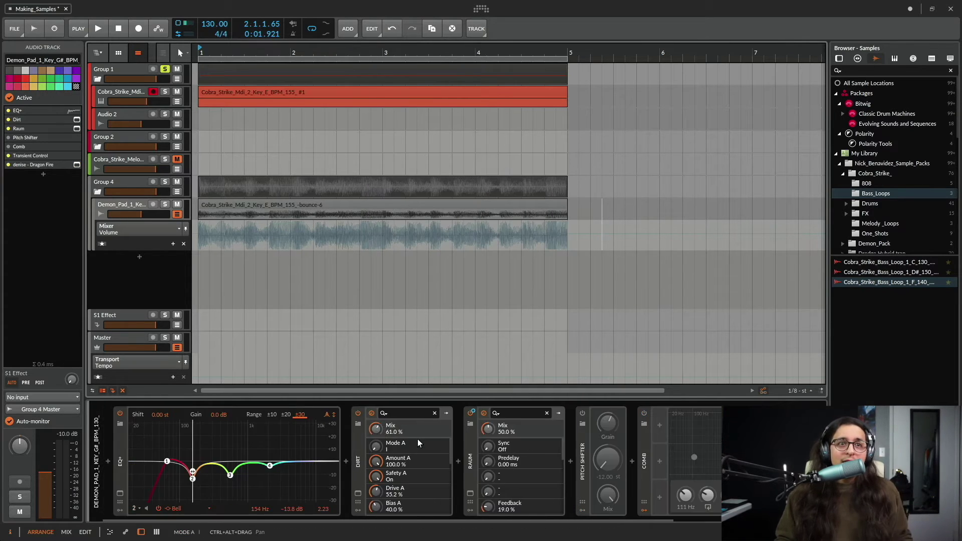
# - Disable the active effect devices on the Demon_Pad_1 track and delete its Raum device
pyautogui.click(358, 413)
pyautogui.press('Delete')
# - Solo the Demon_Pad_1 track in place of Group 1 and start playback
pyautogui.click(165, 204)
pyautogui.press('space')
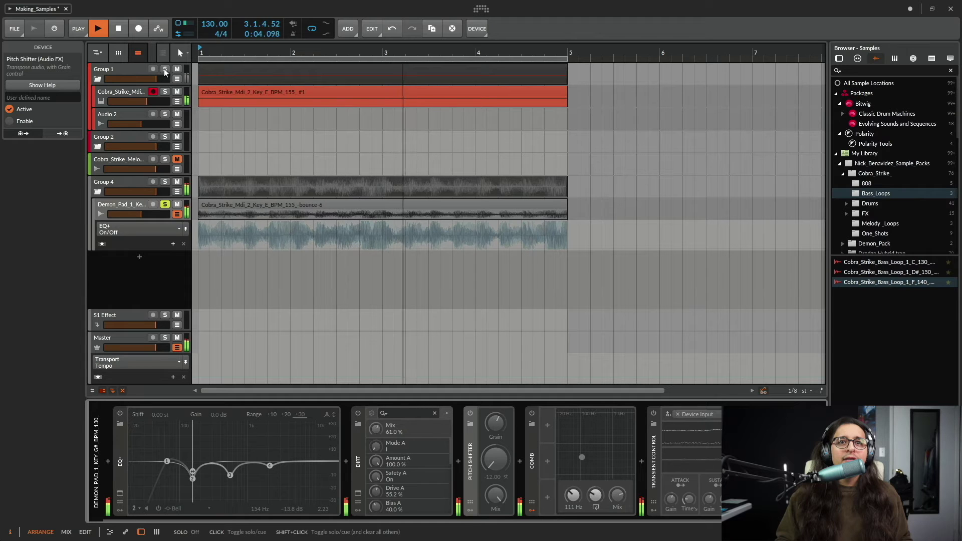
# - Stop playback, restore the deleted Raum device, and re-enable EQ+, Dirt, Transient Control and Dragon Fire on the Demon_Pad_1 track
pyautogui.press('space')
pyautogui.hotkey('ctrl', 'z')
pyautogui.click(358, 416)
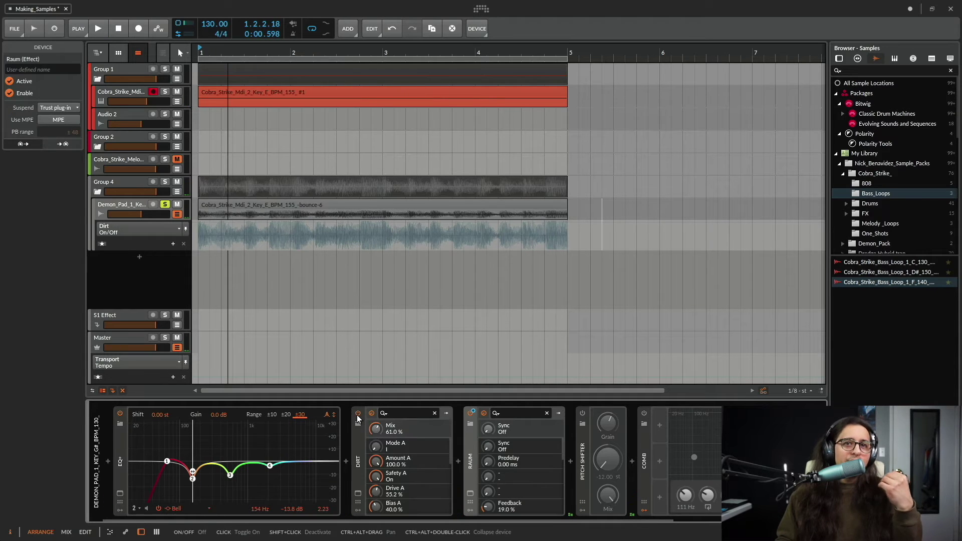
pyautogui.click(359, 465)
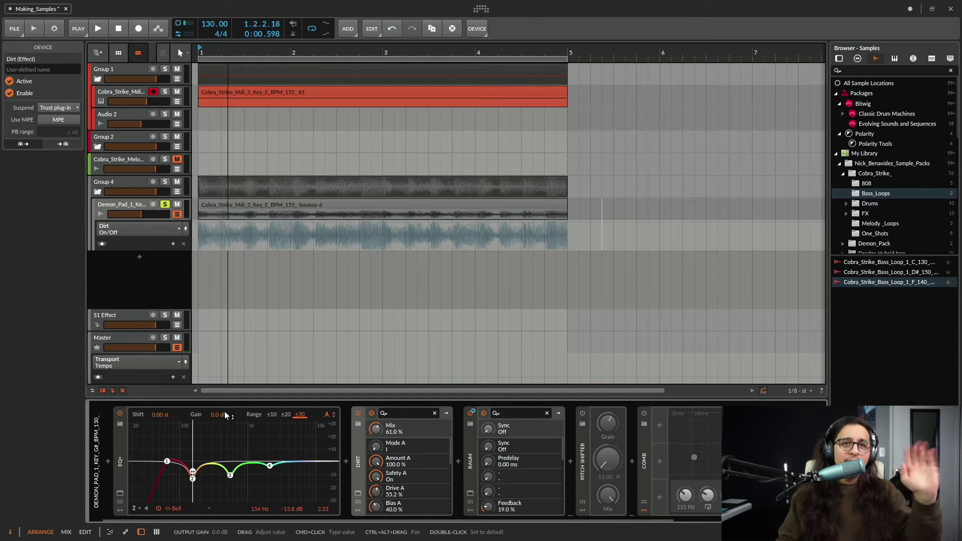
pyautogui.hscroll(3, 385, 459)
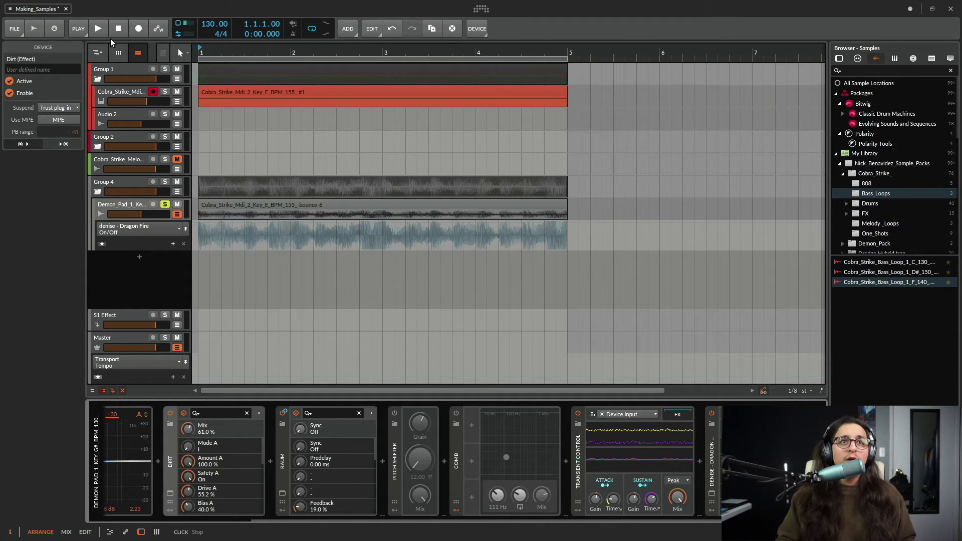
# - Enable the Pitch Shifter on the Demon_Pad_1 track, playing the pad before and after to compare the sound
pyautogui.press('space')
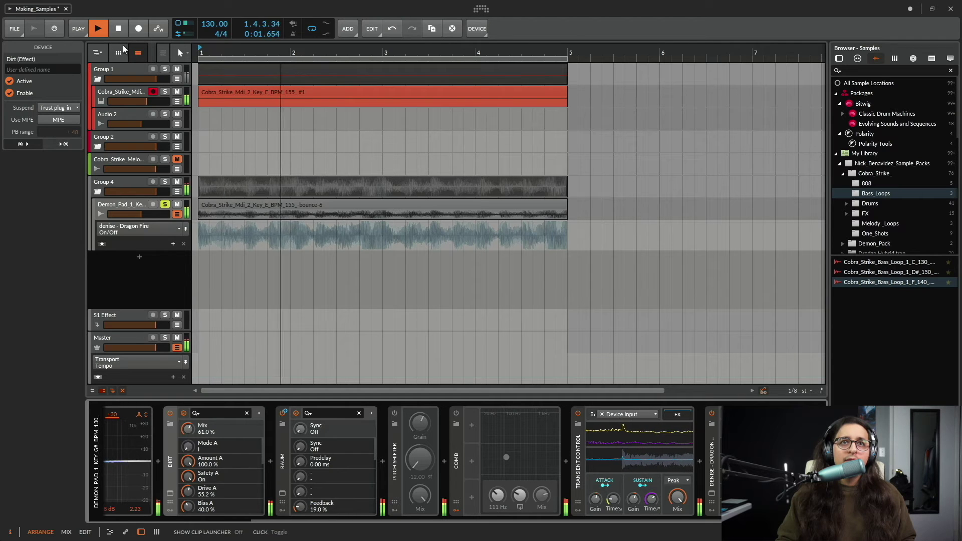
pyautogui.press('space')
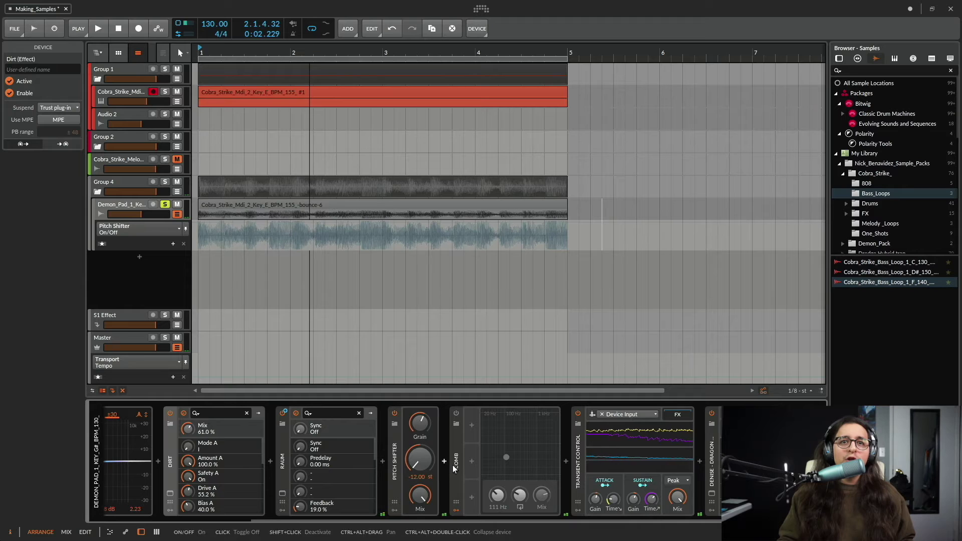
pyautogui.press('space')
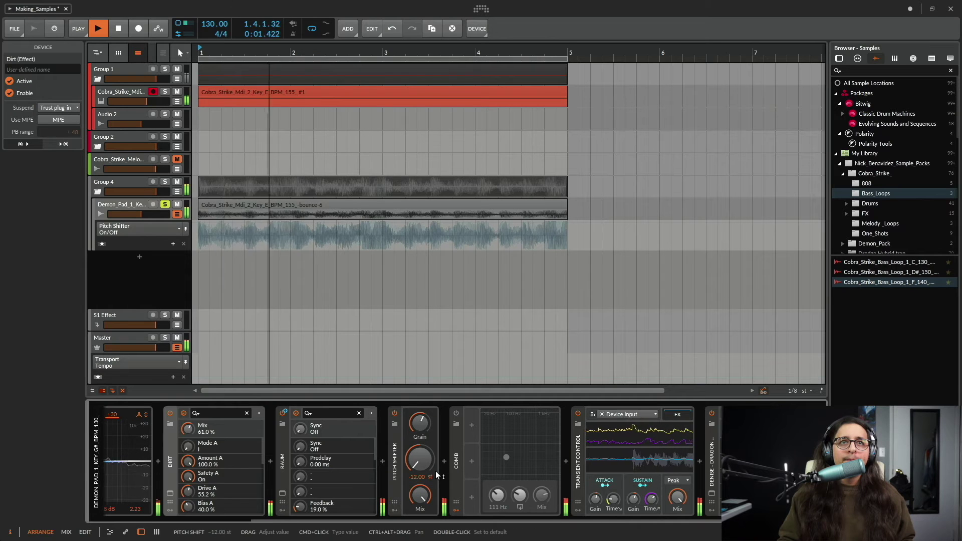
pyautogui.press('space')
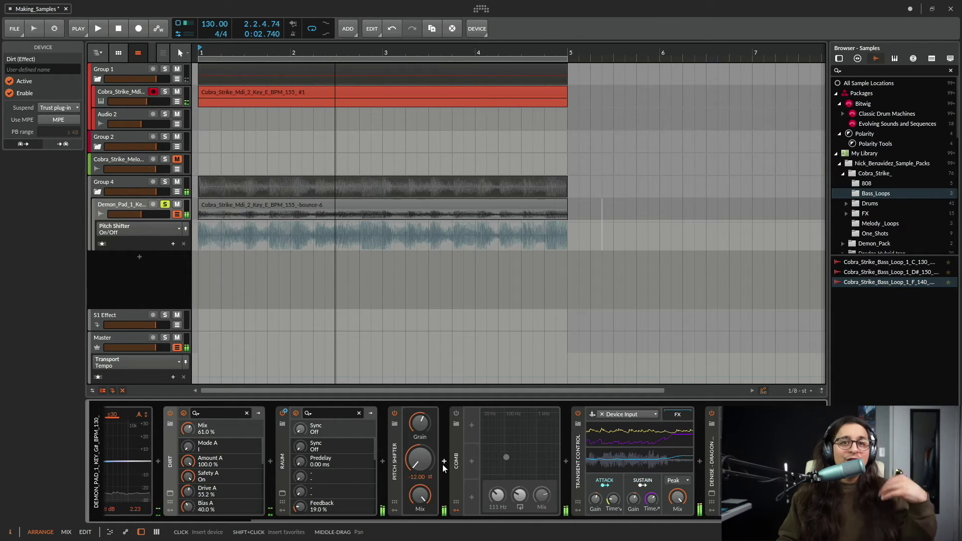
# - Enable the Comb device and sweep its frequency and feedback during playback, ending at 163 Hz and 7%
pyautogui.click(456, 413)
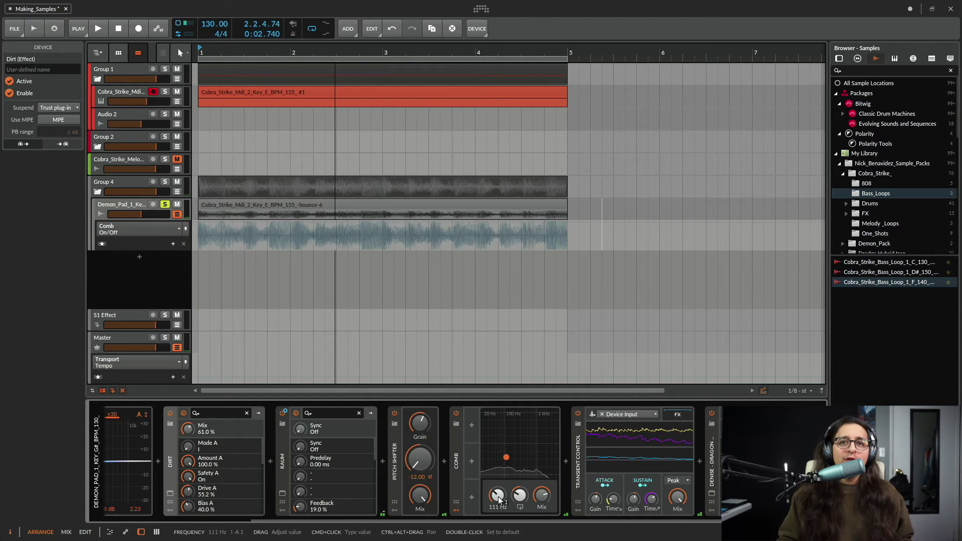
pyautogui.moveTo(520, 505); pyautogui.dragTo(522, 497)
pyautogui.press('space')
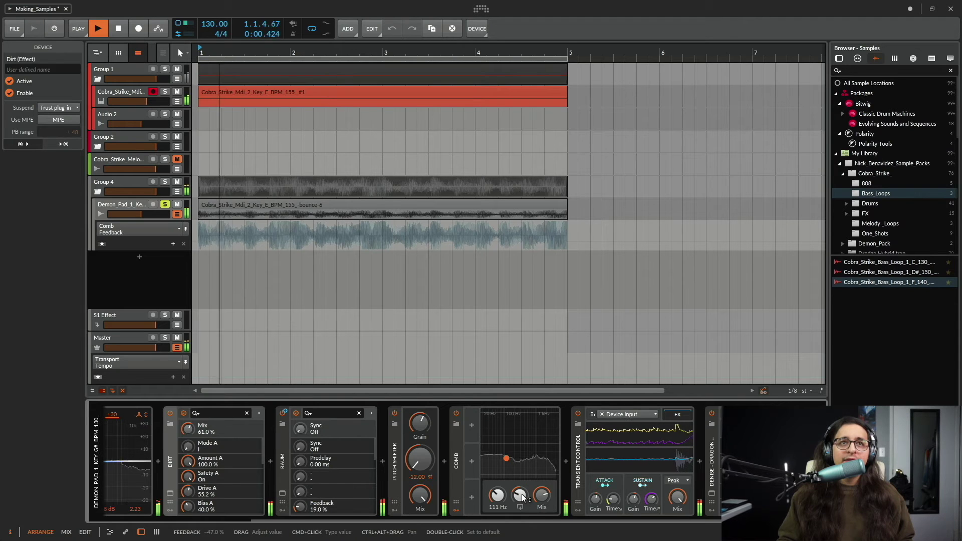
pyautogui.moveTo(523, 497); pyautogui.dragTo(520, 450)
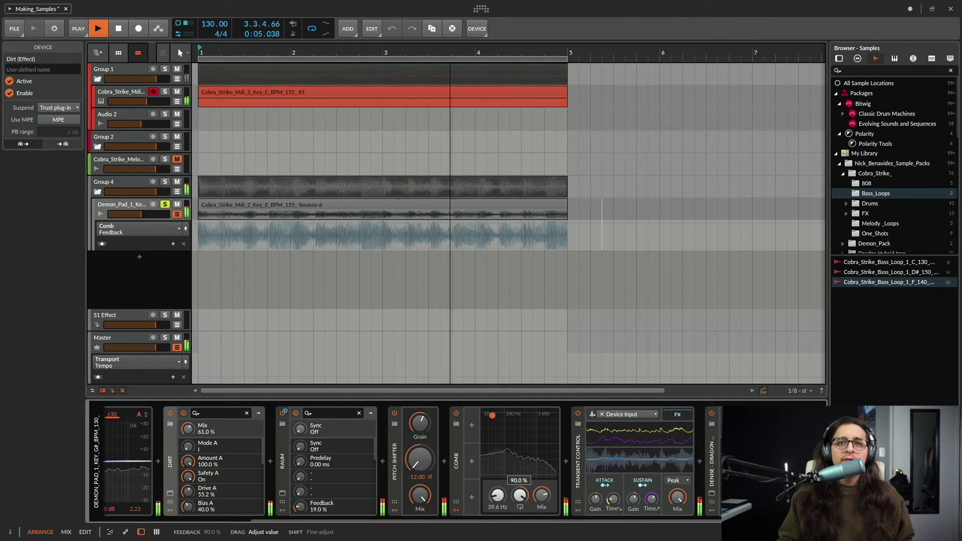
pyautogui.moveTo(498, 499); pyautogui.dragTo(524, 497)
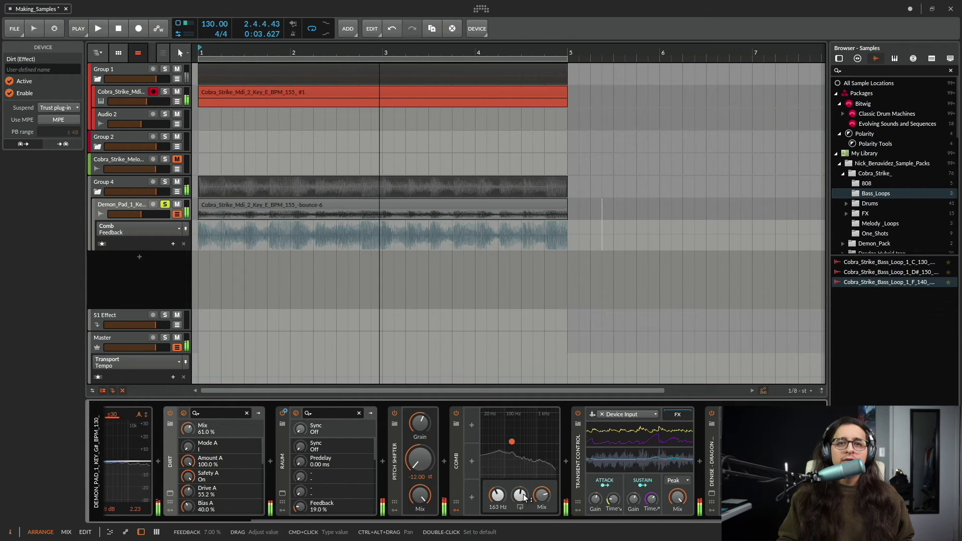
pyautogui.press('space')
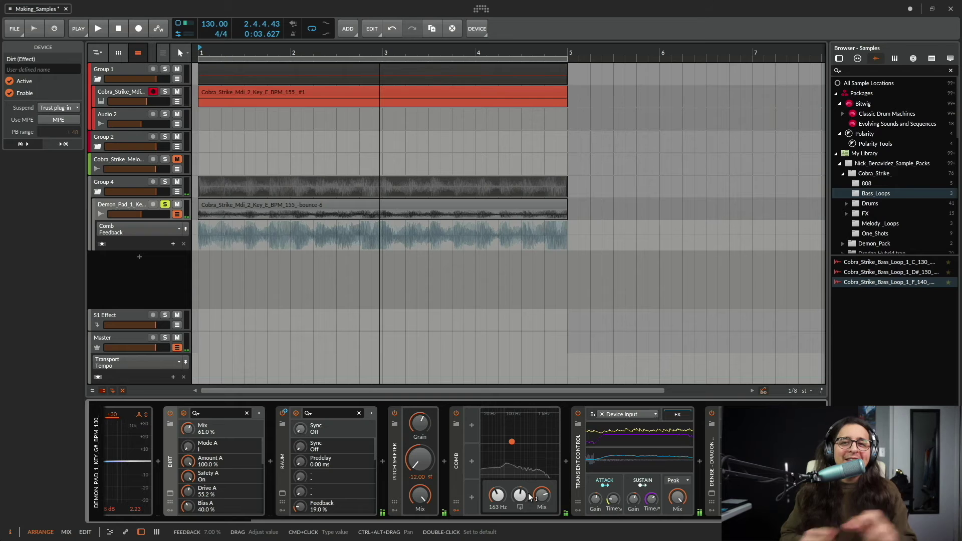
# - Open Vital on the Cobra_Strike_Mdi_2 track, set LFO 1's tempo to 1/8, and close the synth window
pyautogui.click(130, 92)
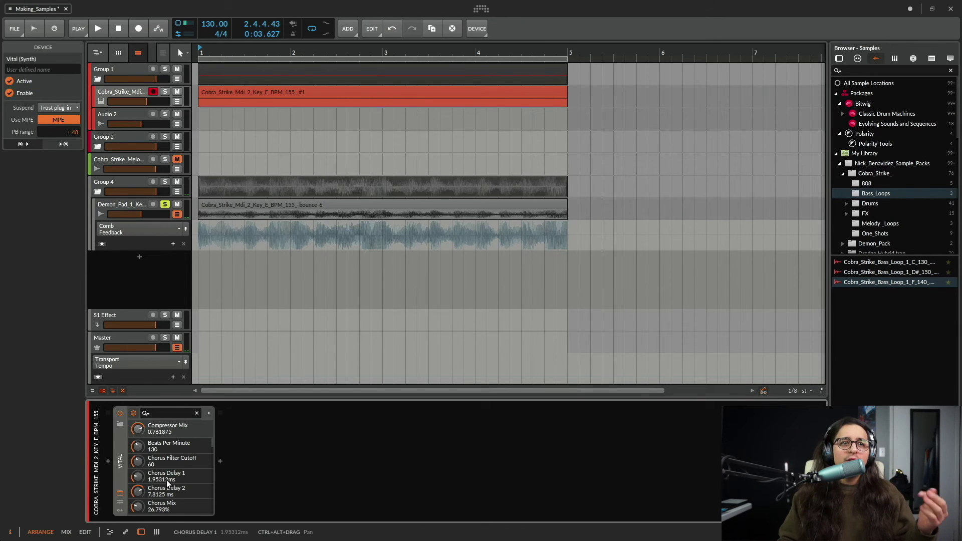
pyautogui.click(120, 493)
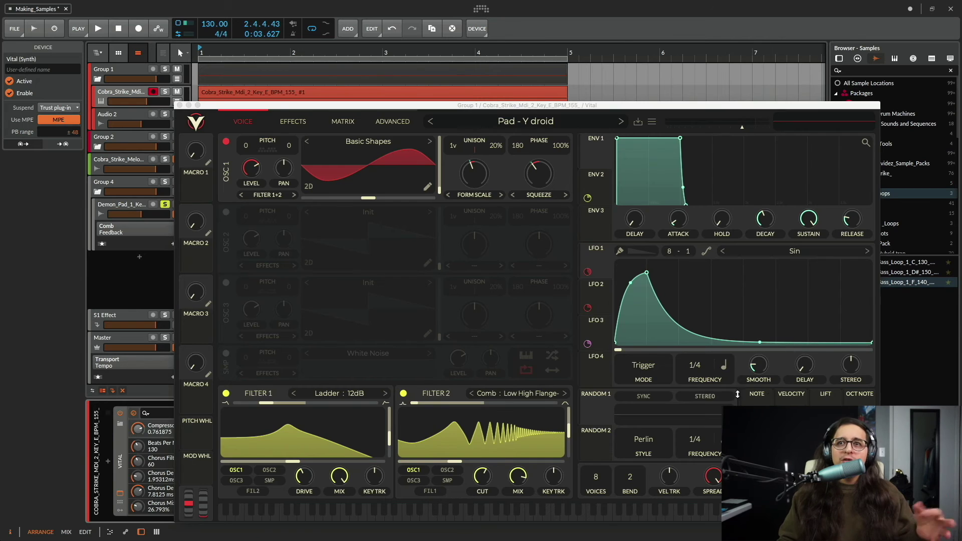
pyautogui.click(704, 365)
pyautogui.click(180, 105)
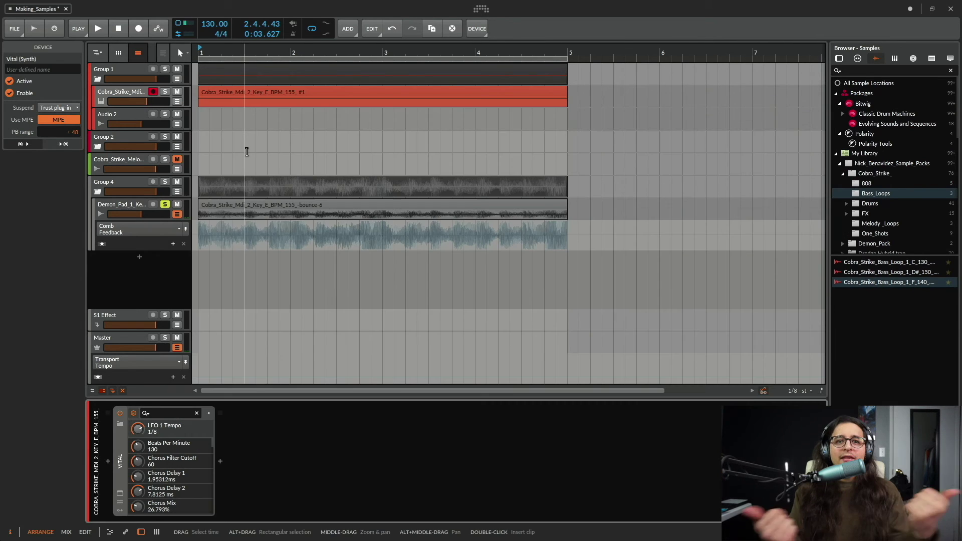